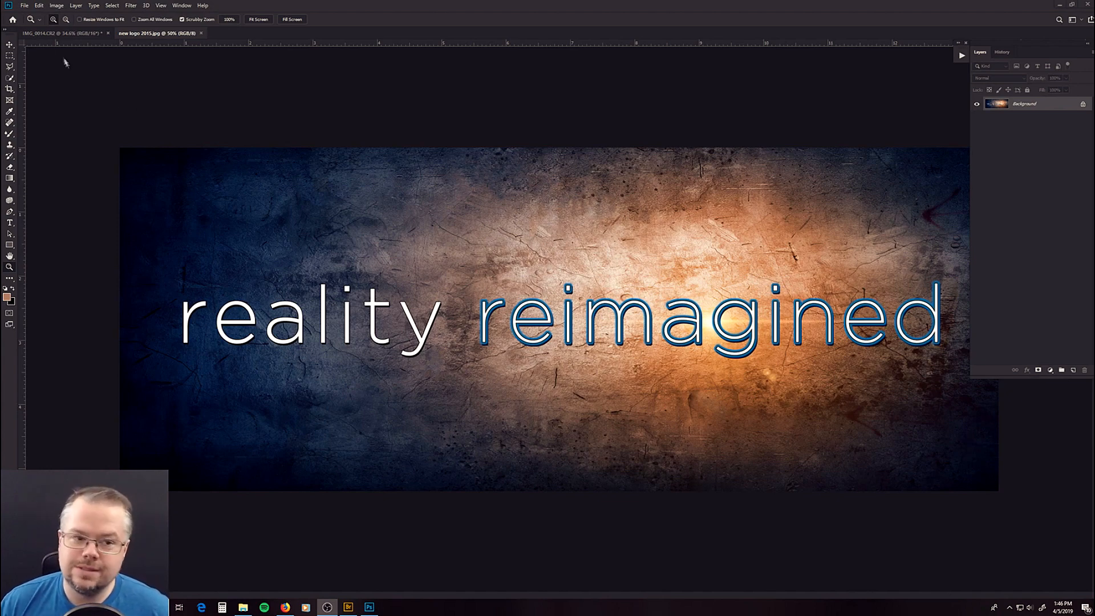
- Switch to the IMG_0014.CR2 portrait document and show the list of recorded actions
click(63, 33)
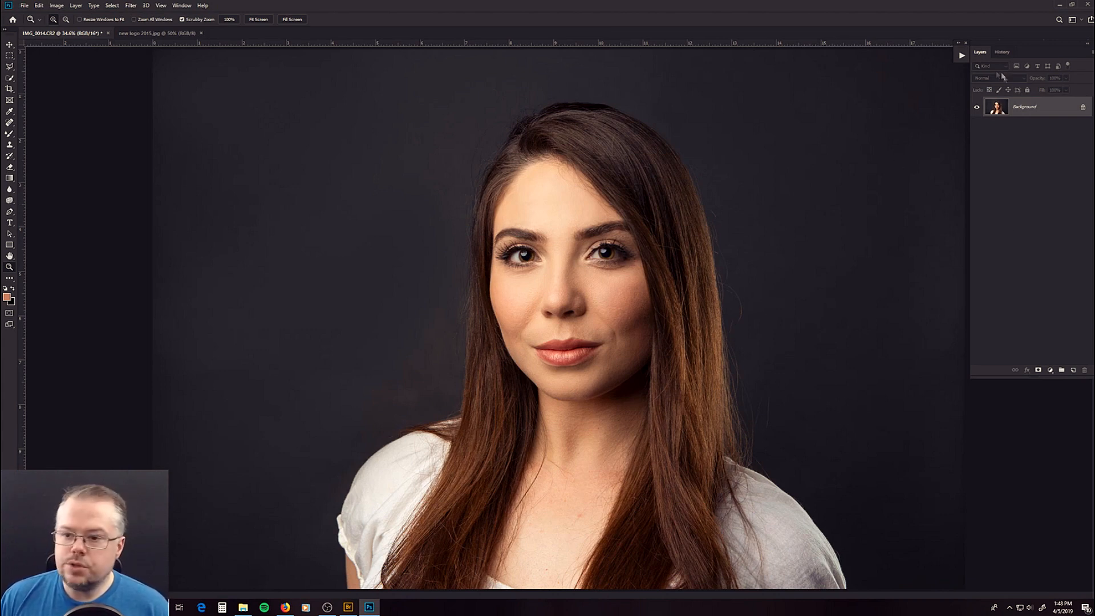
click(181, 5)
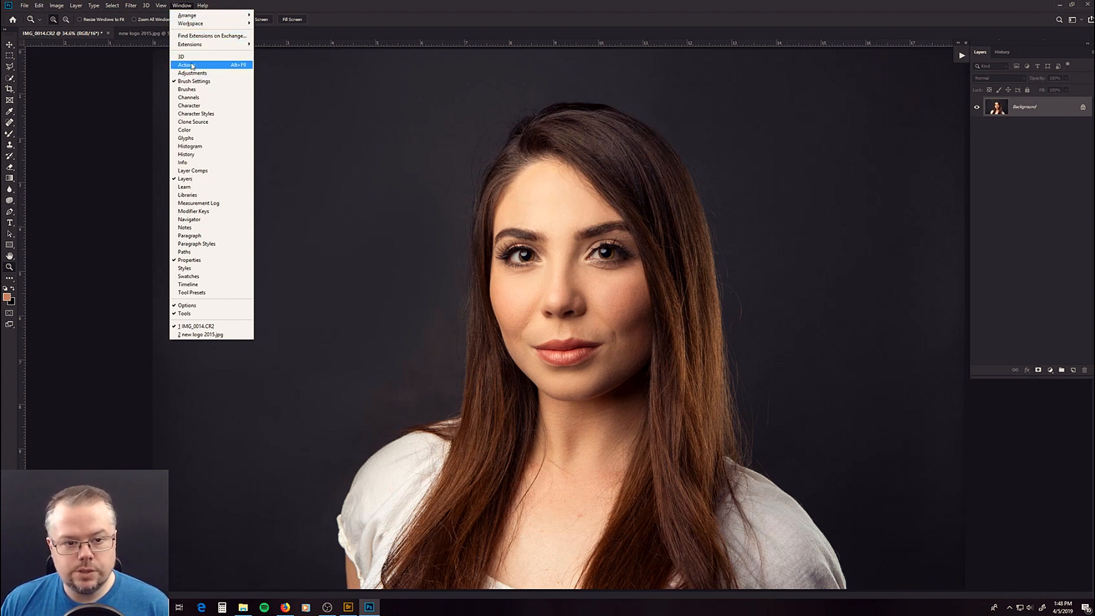
click(961, 55)
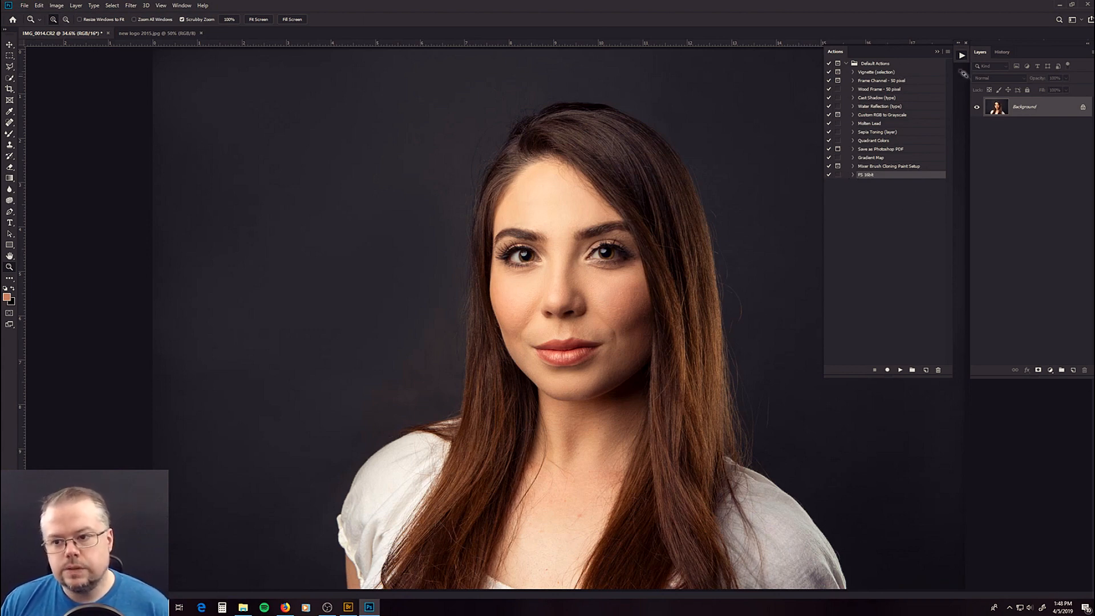
- Switch the actions list to Button Mode and back to the normal list view
click(947, 51)
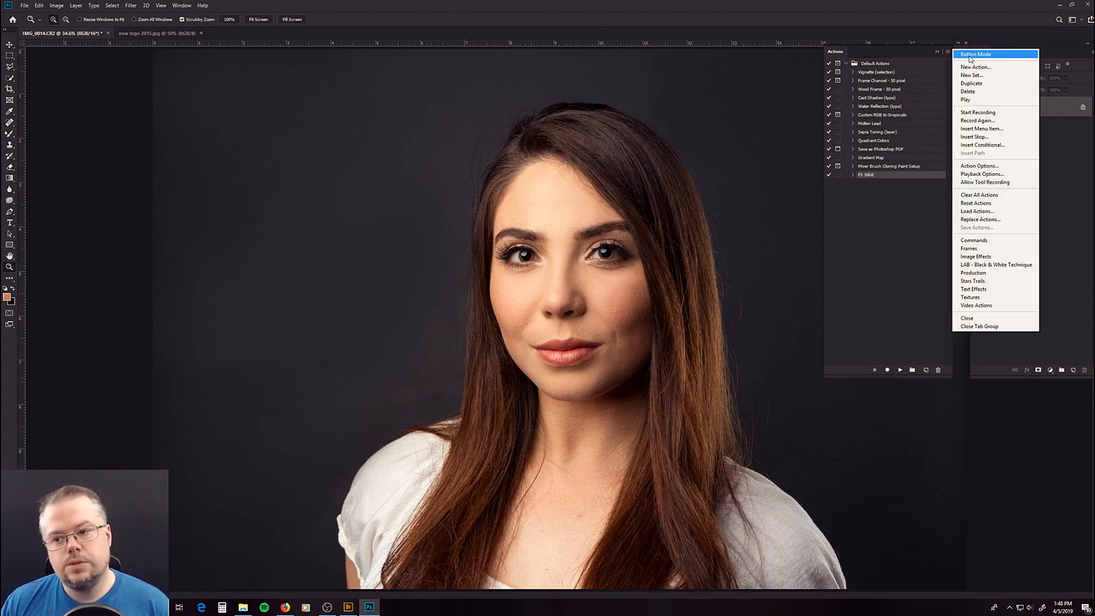
click(970, 56)
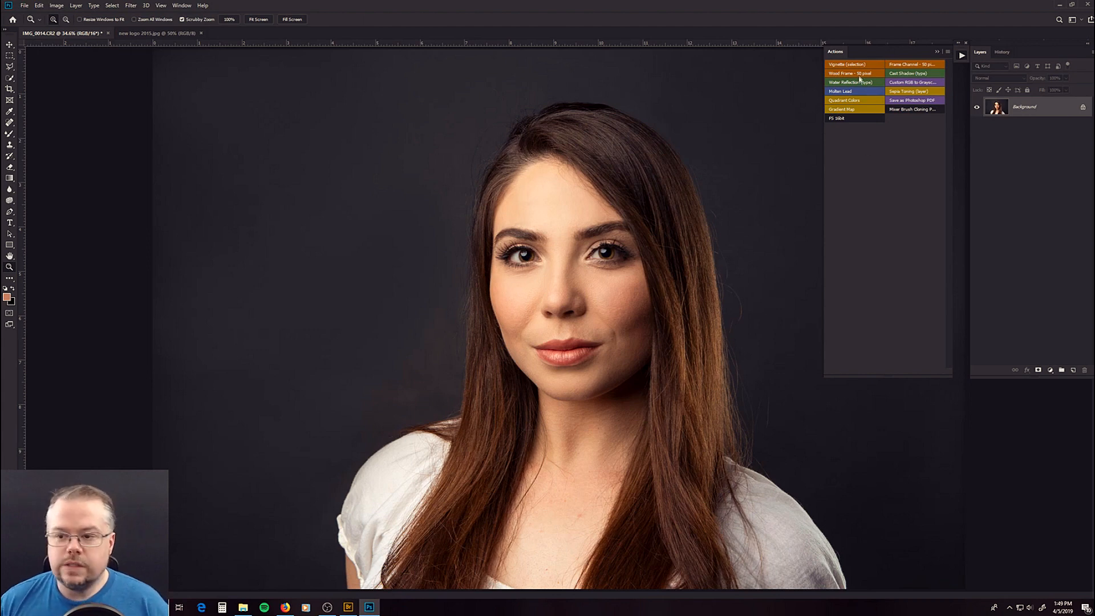
click(948, 52)
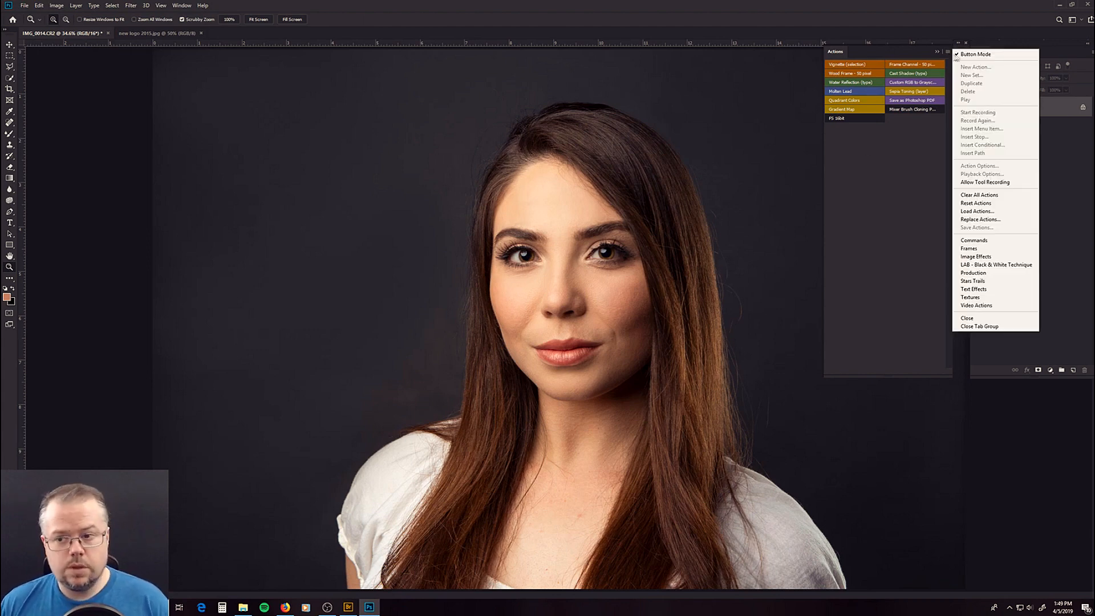
click(972, 54)
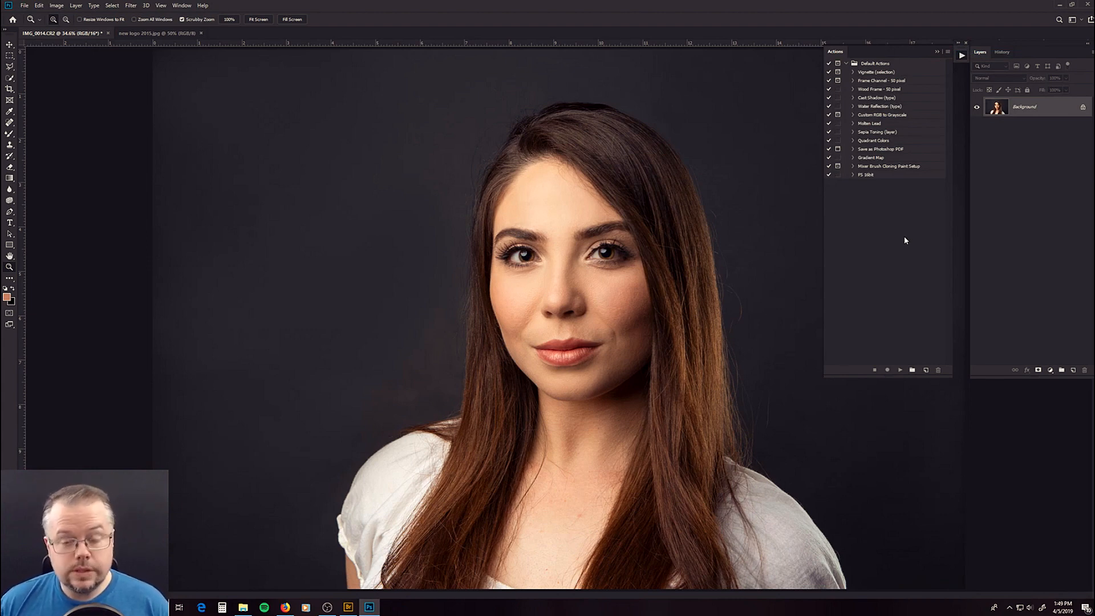
- Create an action named "D & B" in the Default Actions set with no color, and start recording it
click(926, 371)
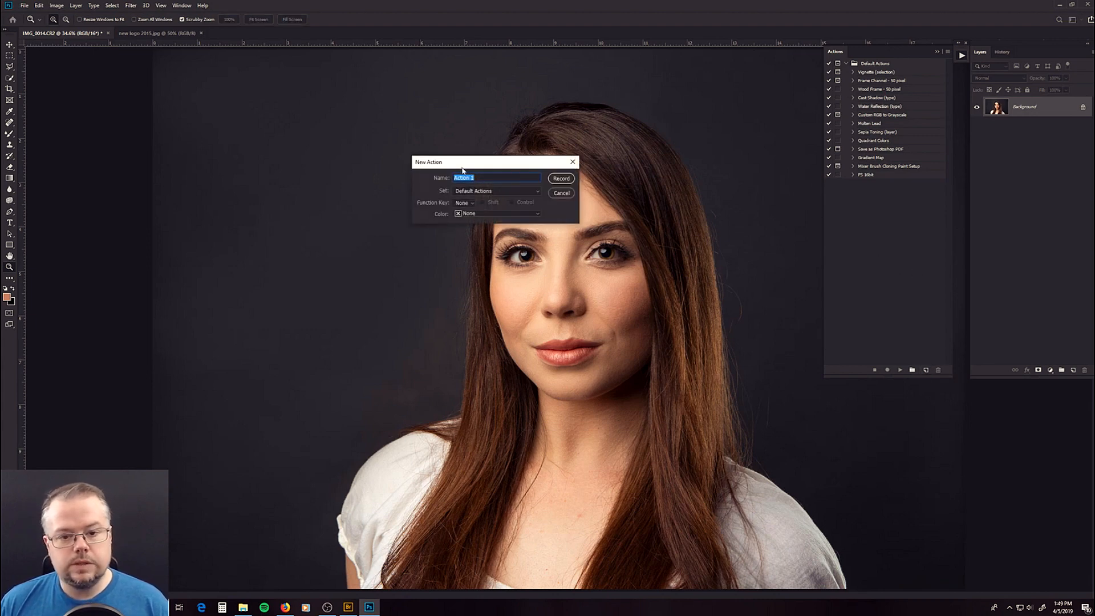
text(D)
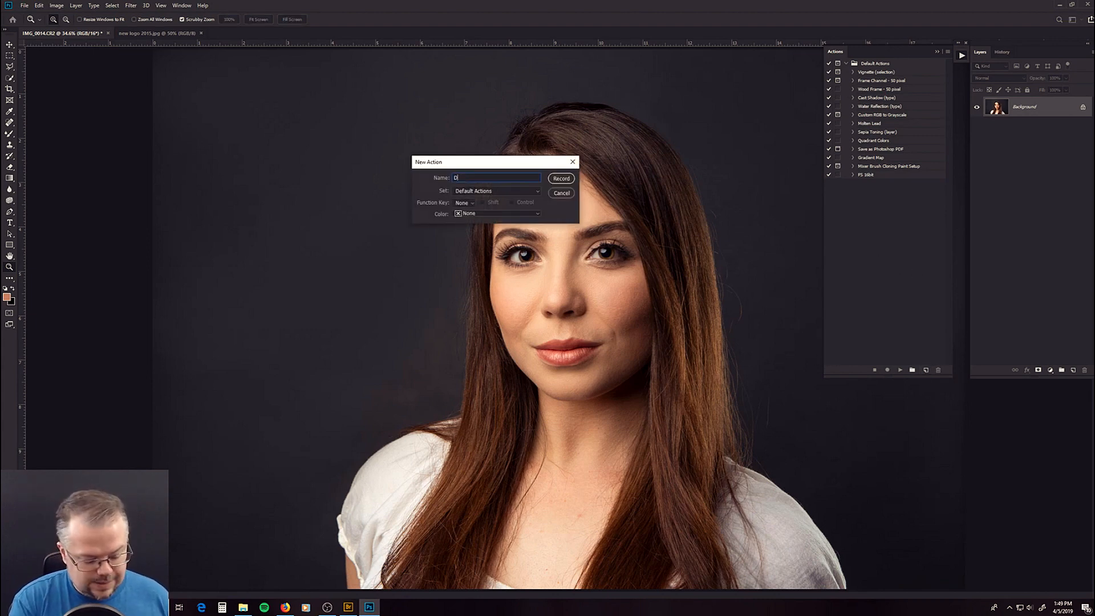
text( & B)
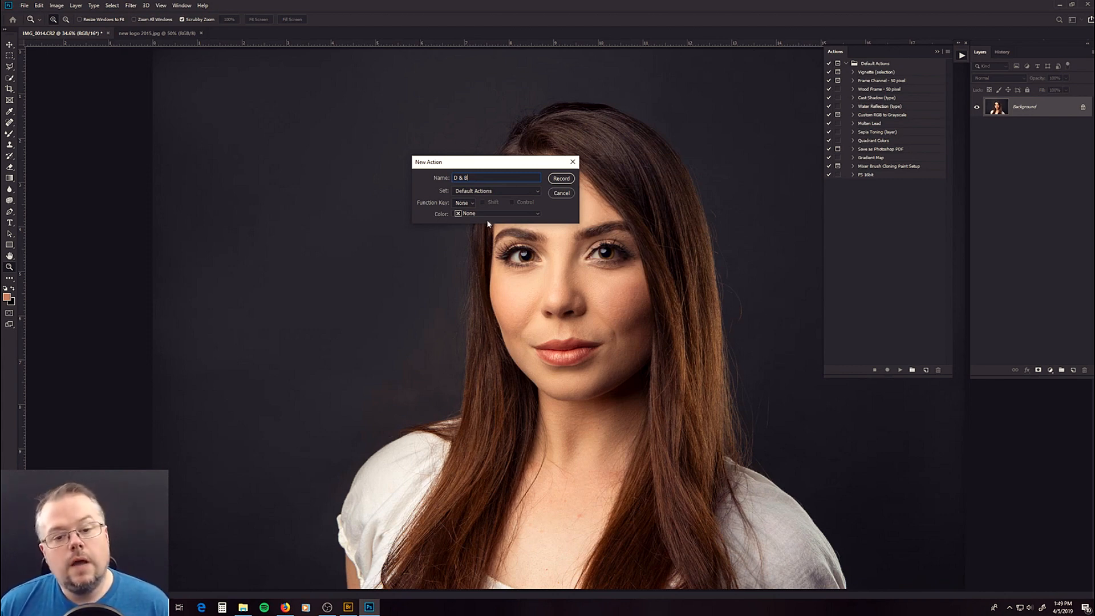
click(505, 215)
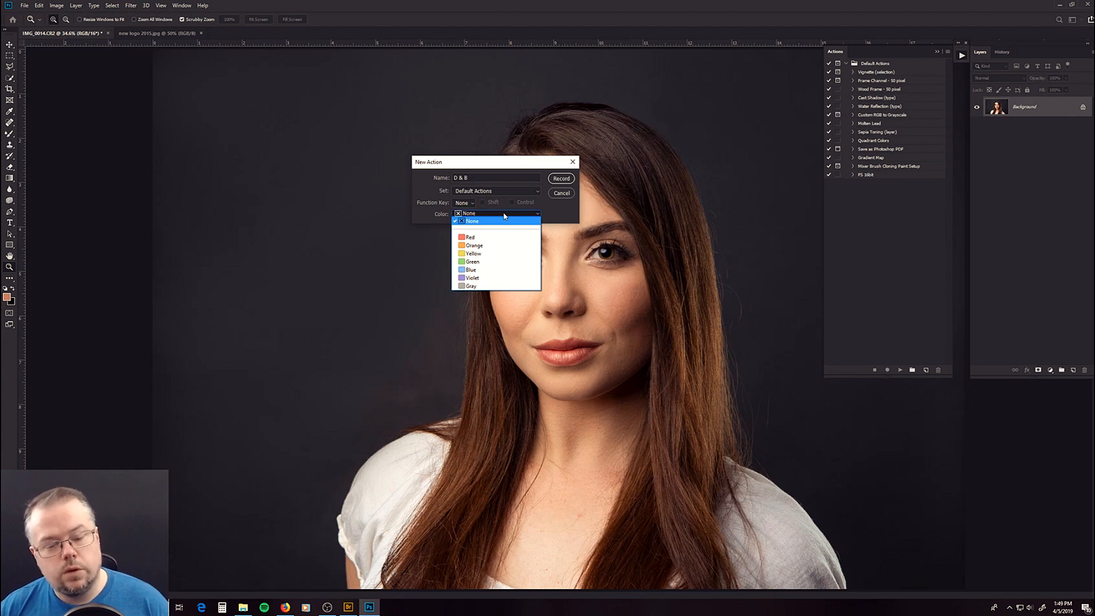
click(569, 208)
click(562, 179)
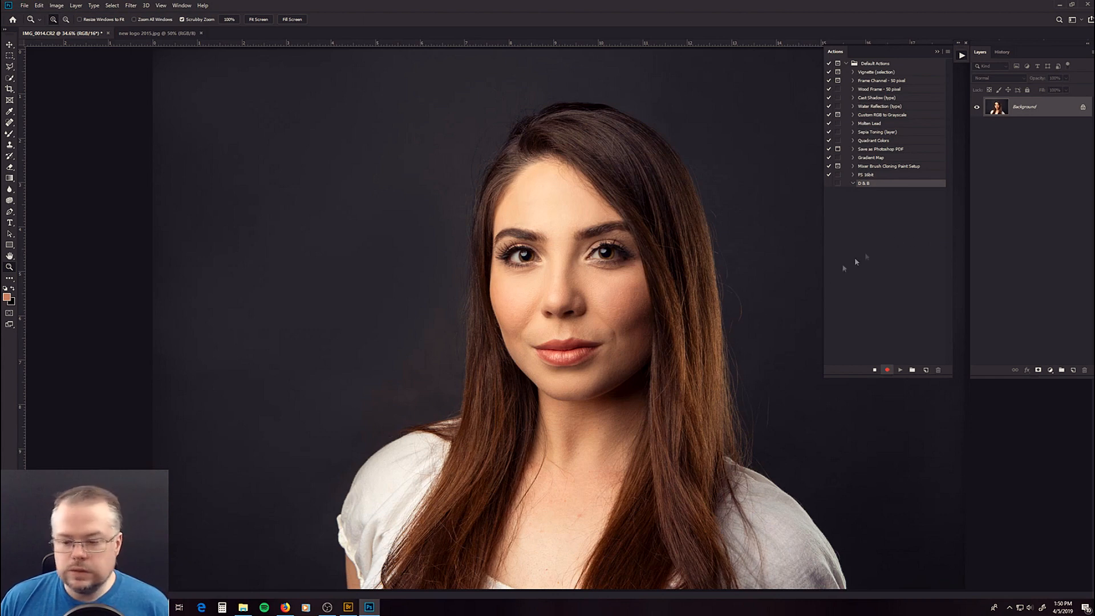
click(873, 369)
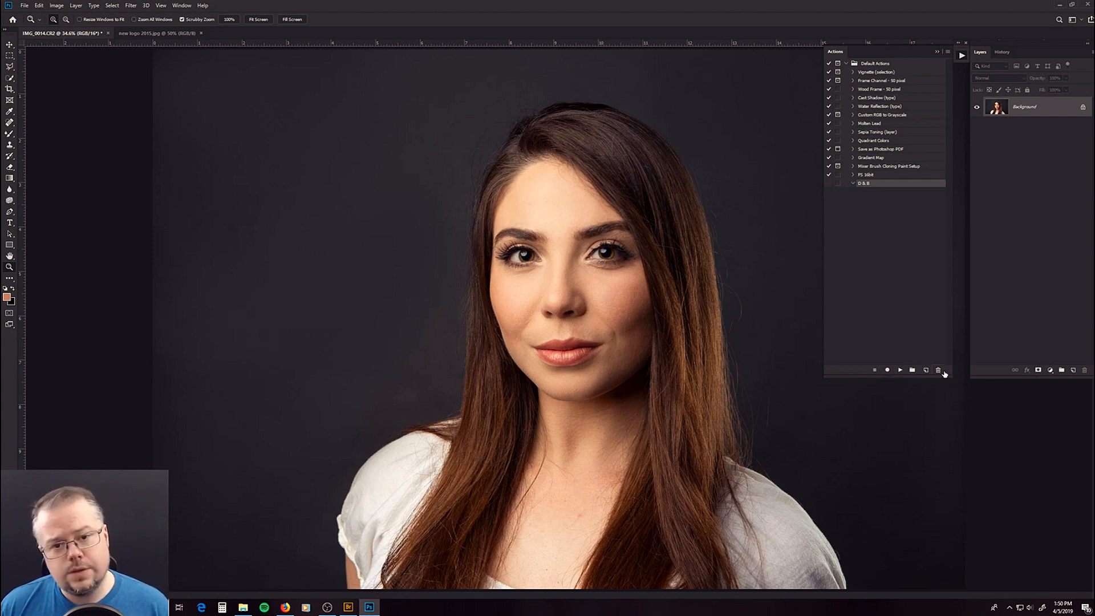
click(887, 370)
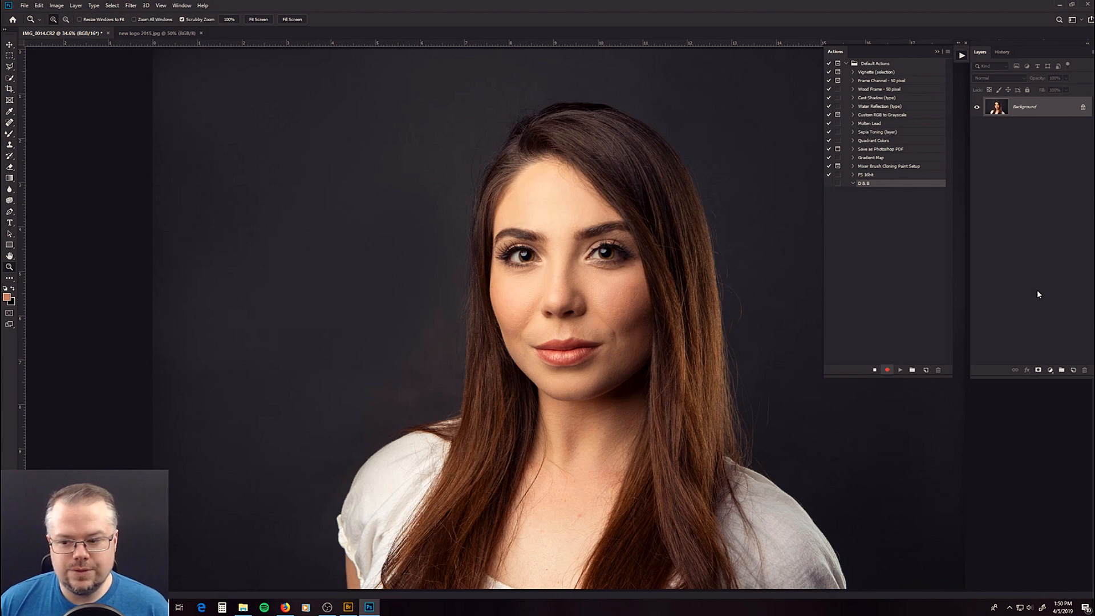
- Add three Curves adjustment layers above the Background layer
click(1050, 371)
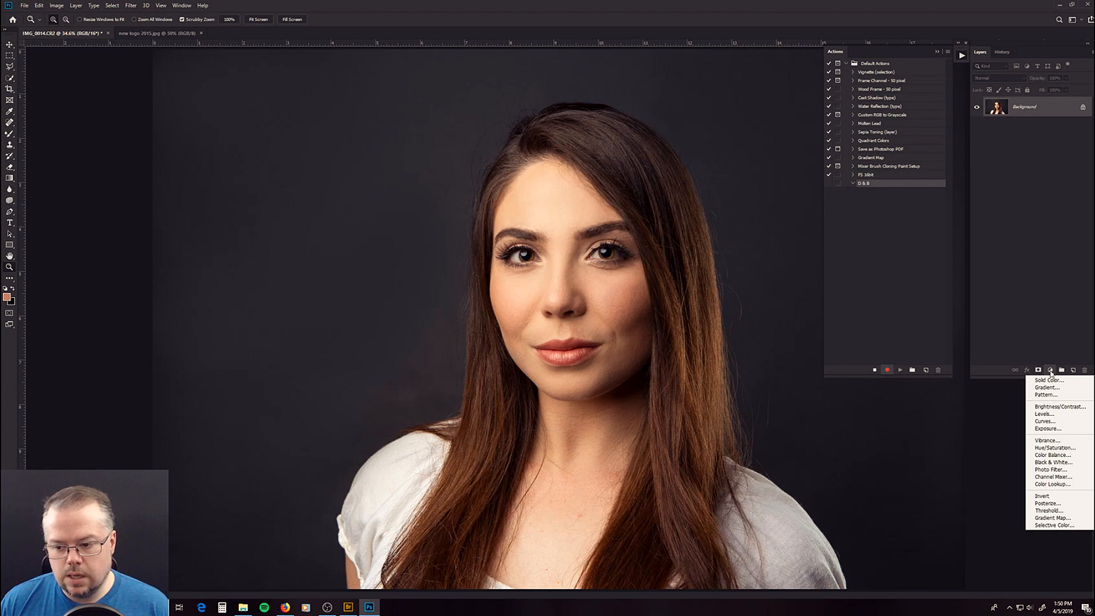
click(1043, 421)
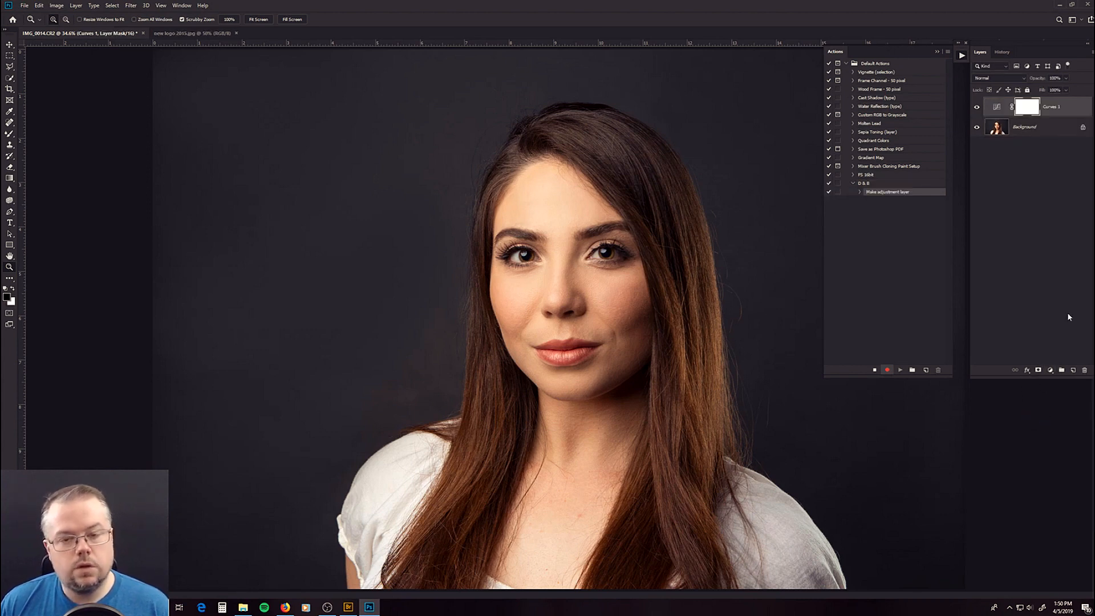
click(1050, 370)
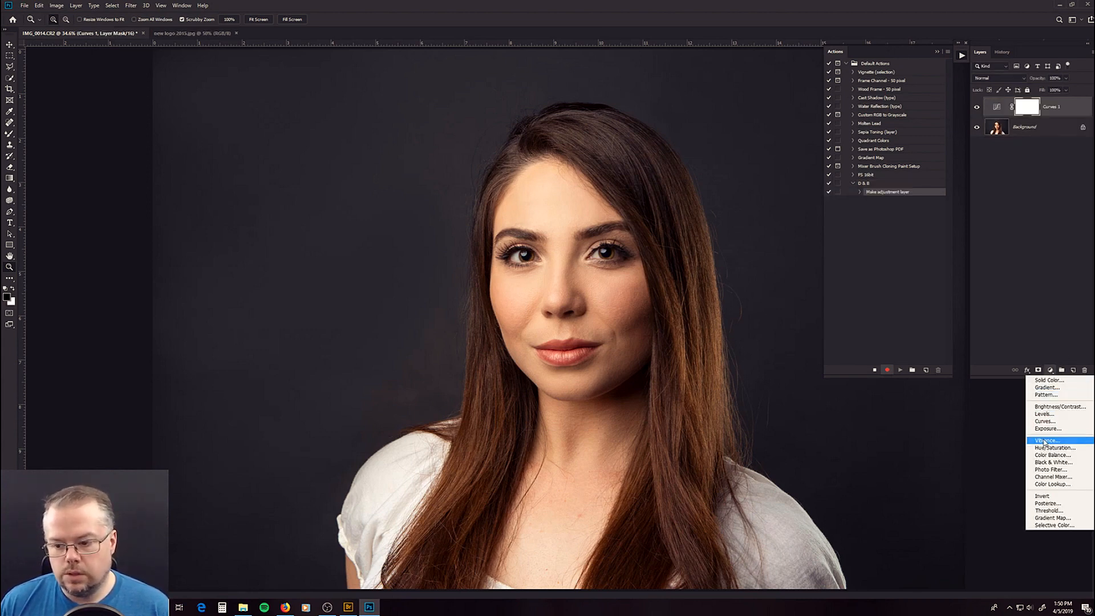
click(1045, 421)
click(1050, 371)
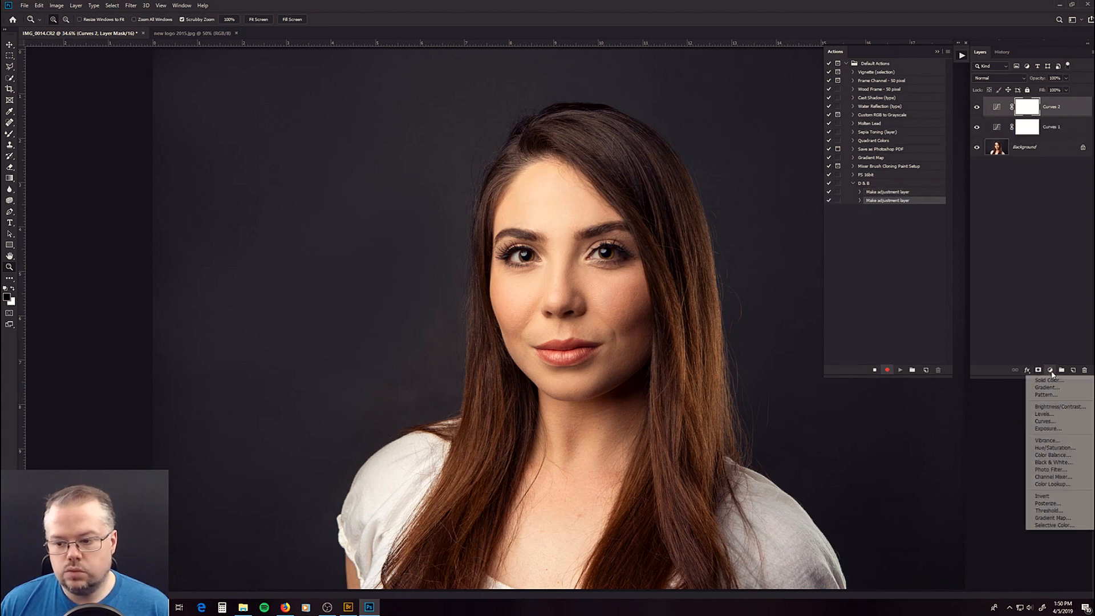
click(1044, 420)
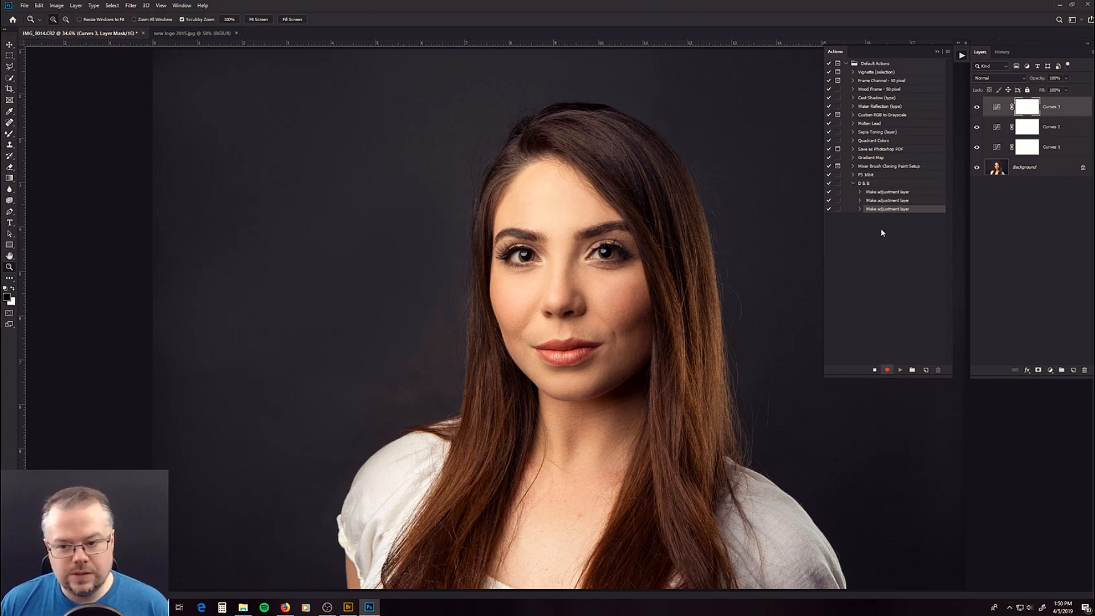
- Rename the Curves 1 layer to Dodge and the Curves 2 layer to Burn
double_click(1052, 147)
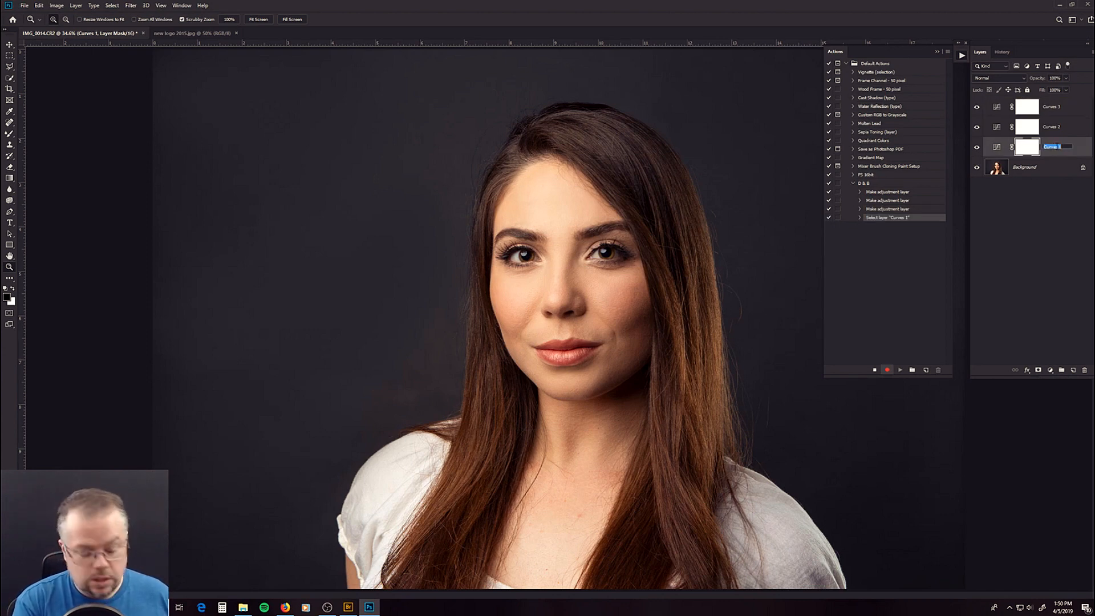
text(Dod)
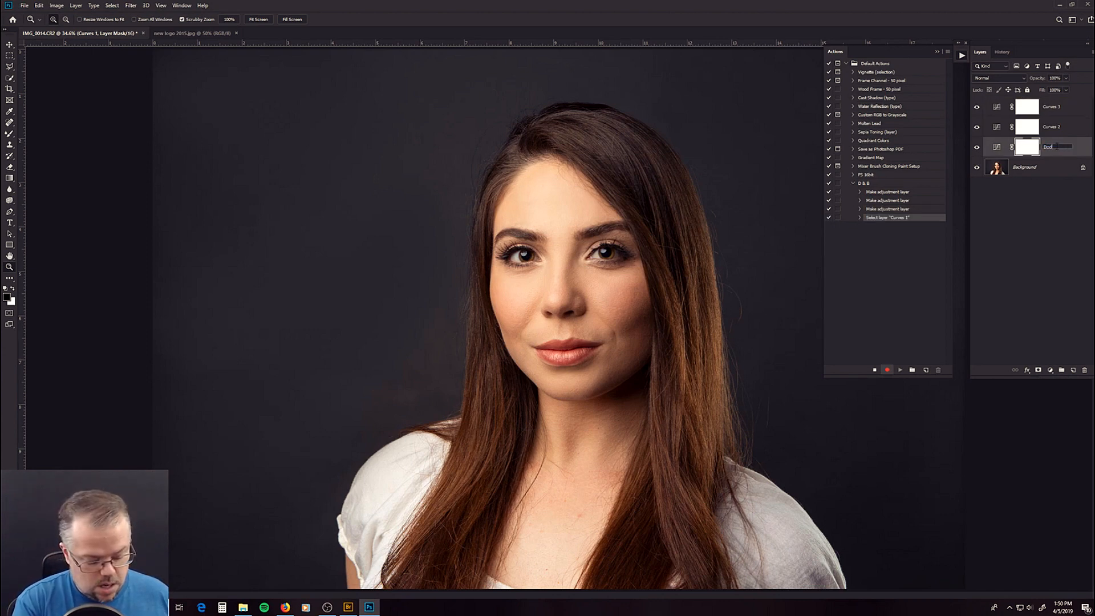
text(ge)
key(Return)
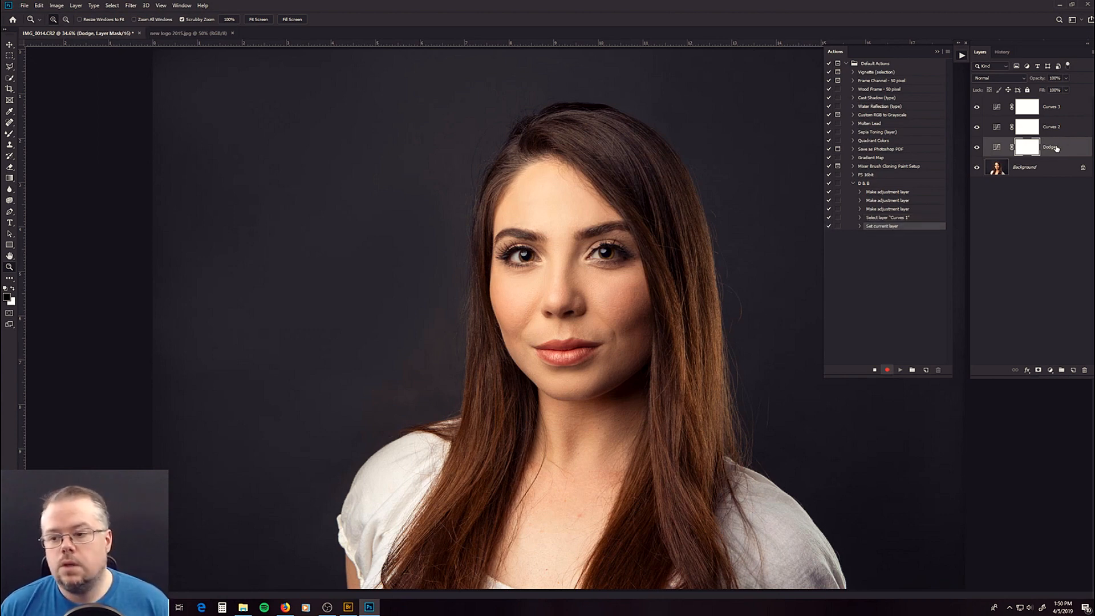
double_click(1052, 127)
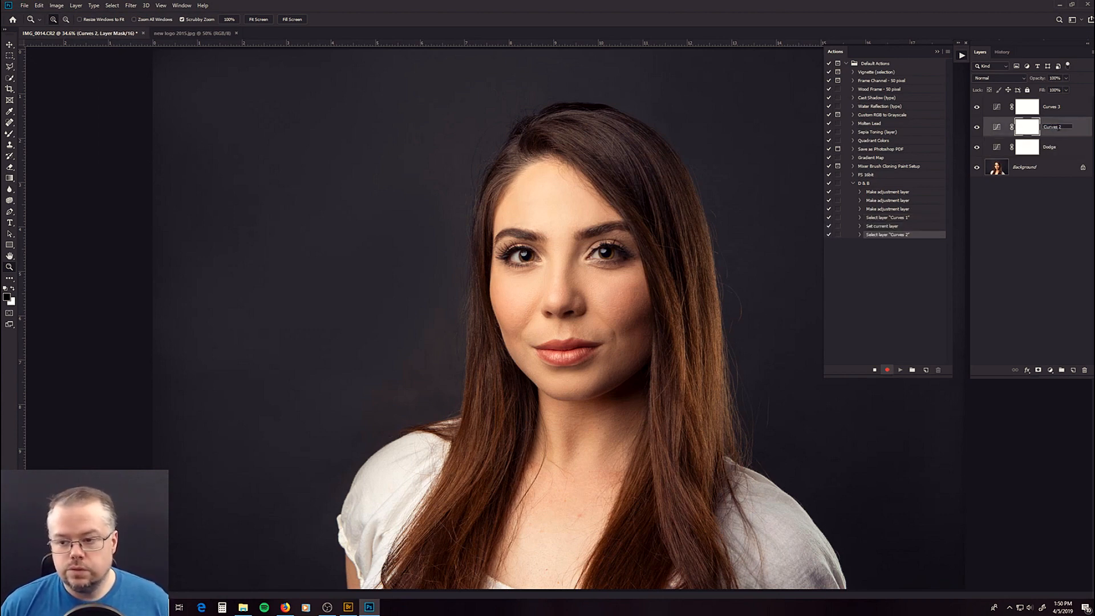
text(B)
key(Return)
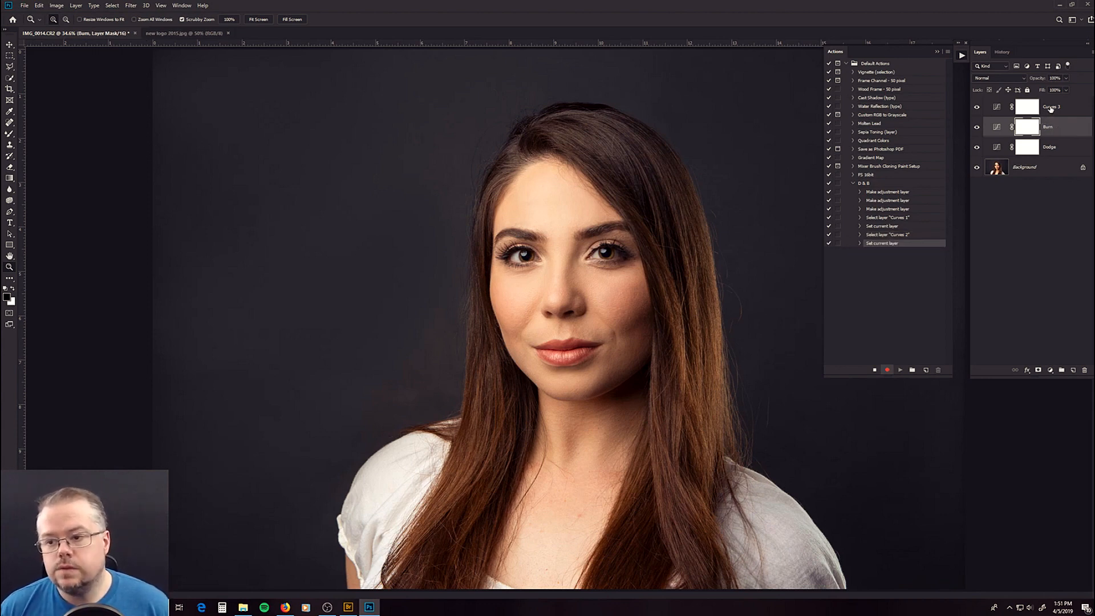
- Rename the Curves 3 layer to Highlights and add a Black & White adjustment layer above it
double_click(1051, 107)
text(Highlights)
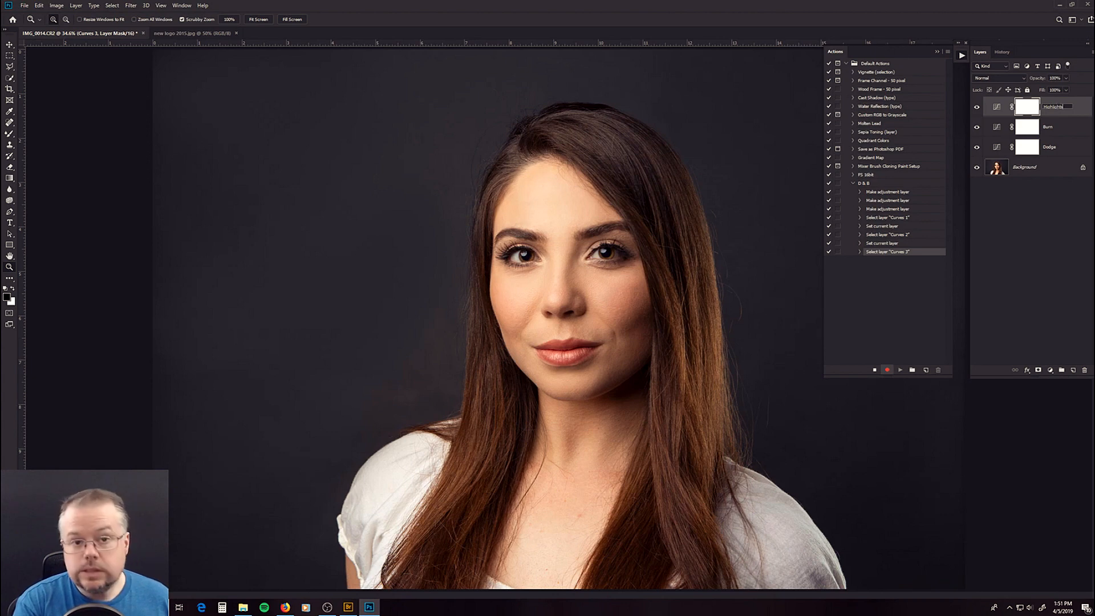
key(Return)
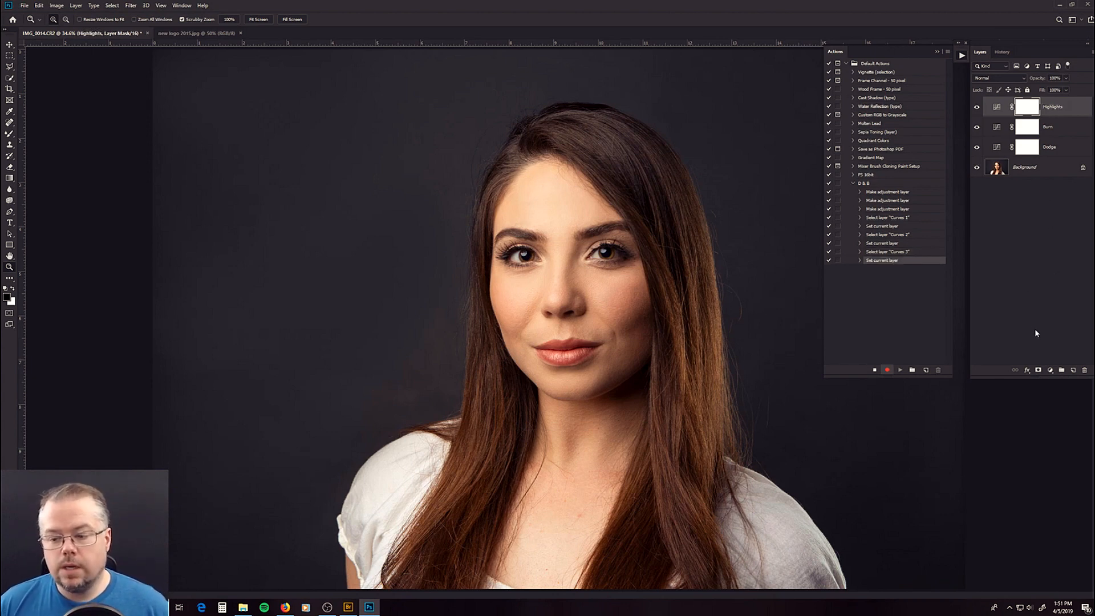
click(1051, 370)
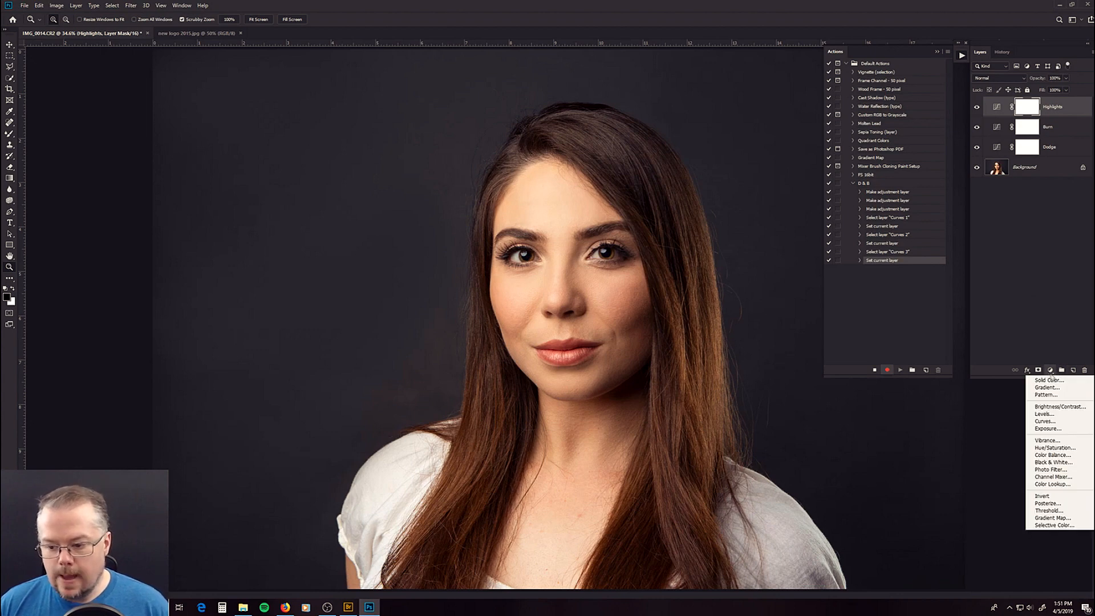
click(1053, 462)
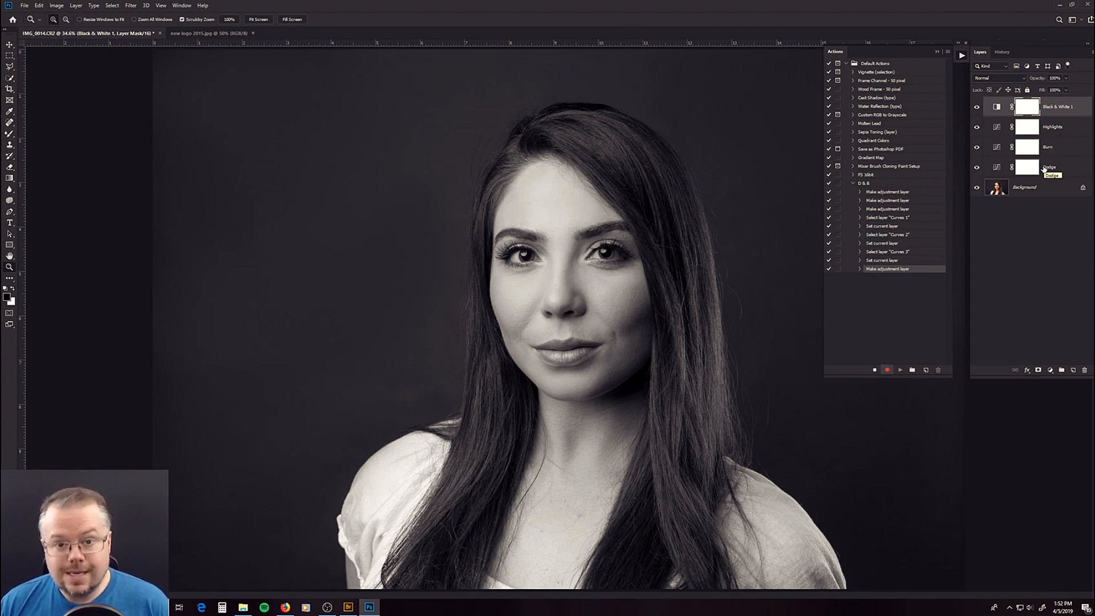
- Brighten the Dodge layer by raising the midpoint of its RGB curve to about input 102, output 158
click(997, 169)
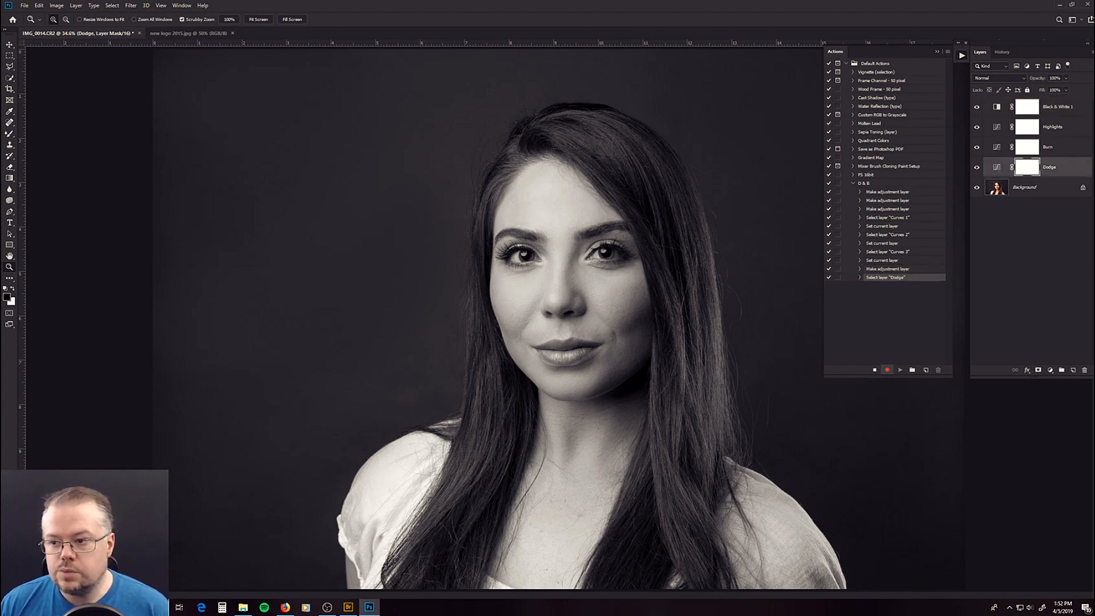
double_click(997, 167)
drag(922, 60, 746, 63)
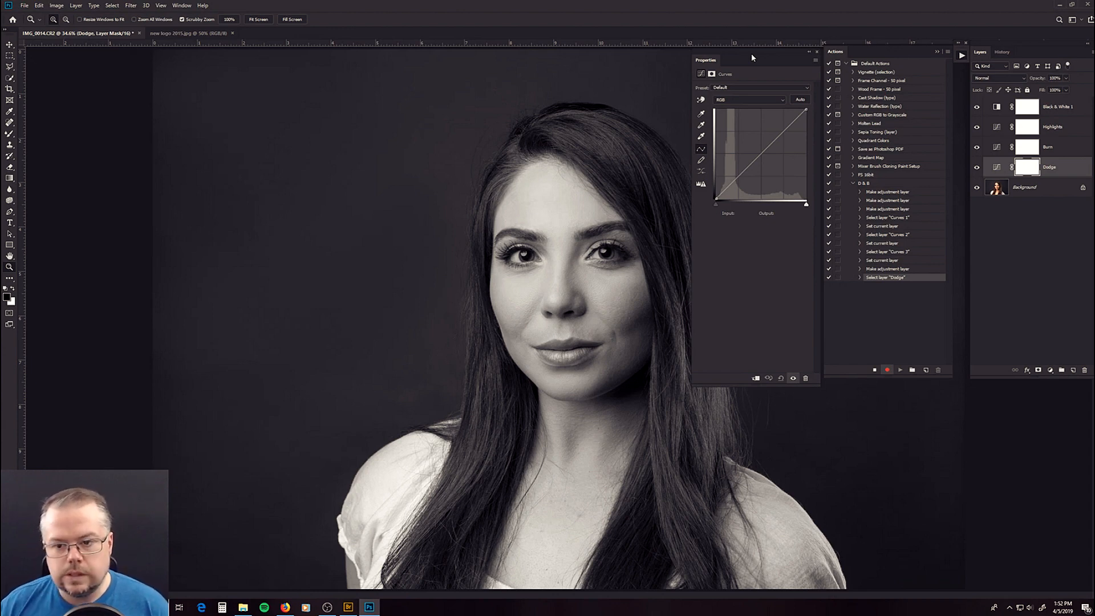
click(761, 154)
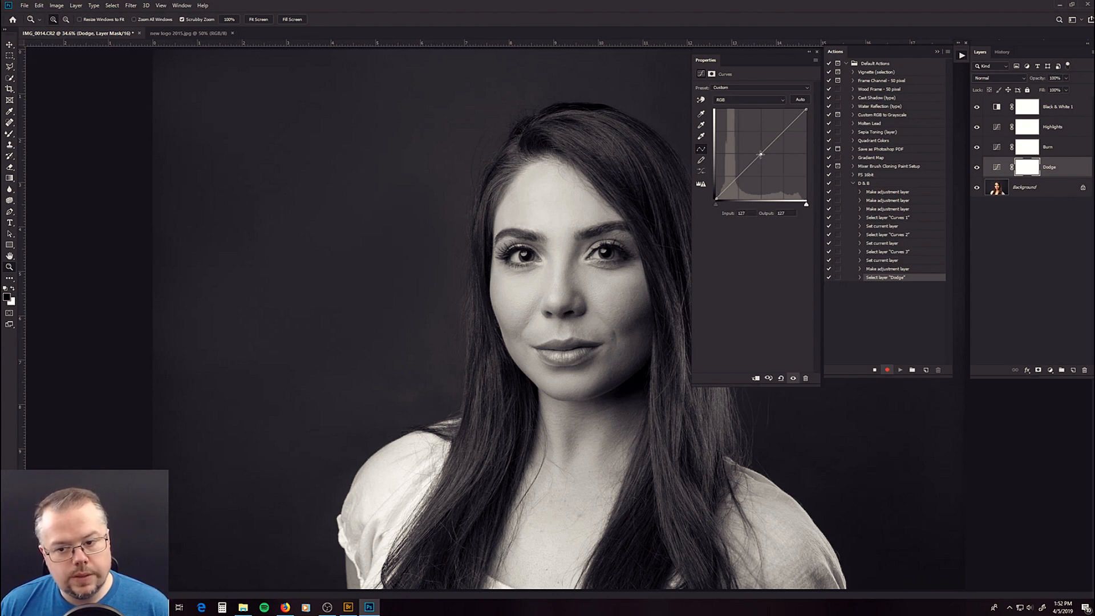
drag(760, 154, 751, 143)
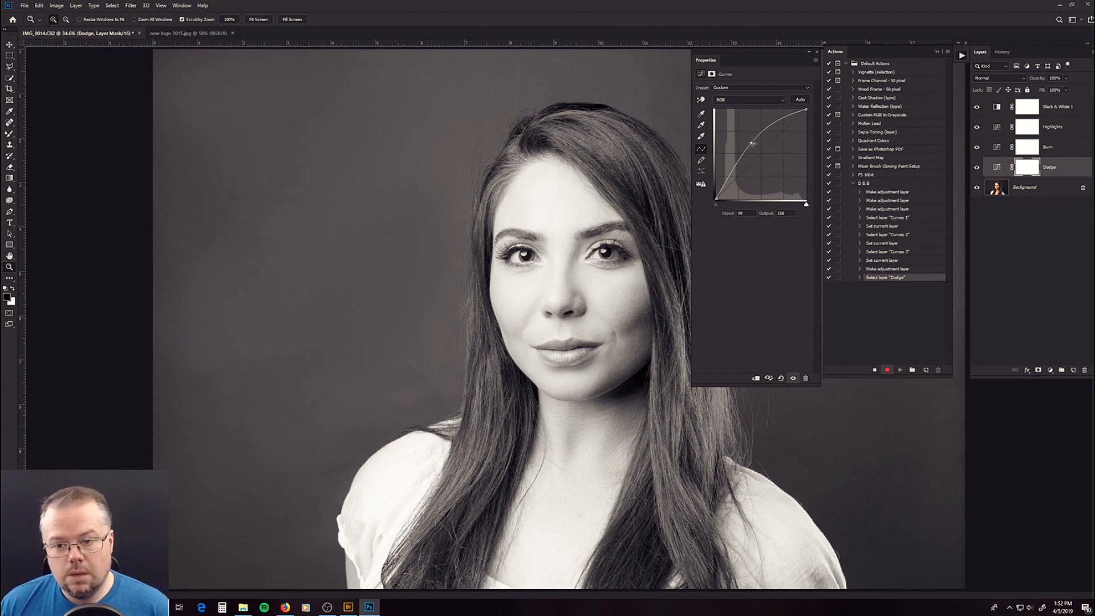
drag(750, 143, 752, 142)
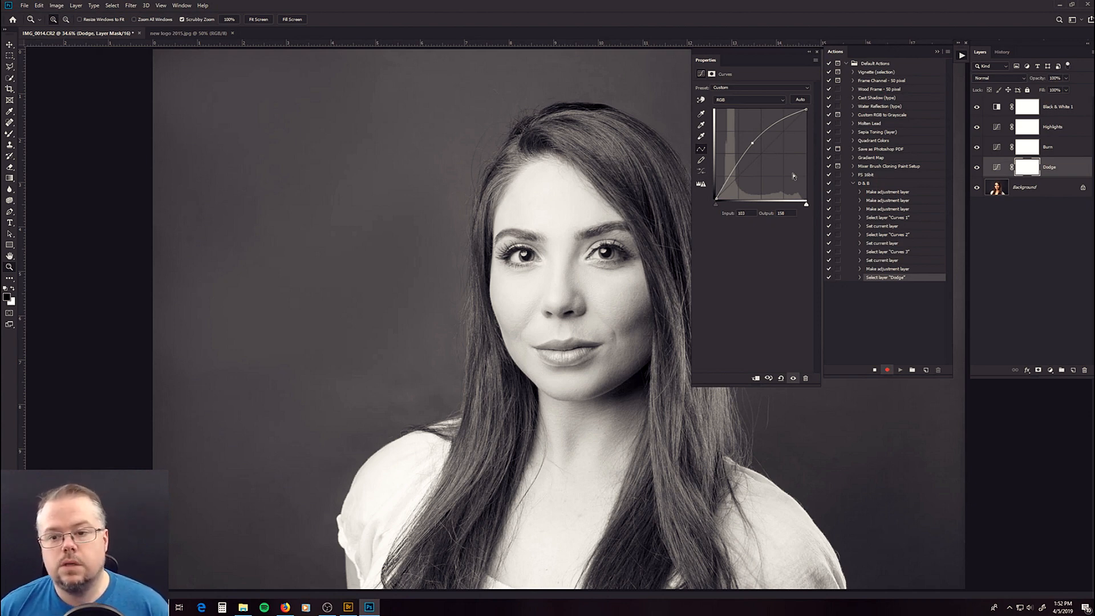
- Darken the Burn layer by lowering the midpoint of its RGB curve to about input 153, output 101
click(997, 149)
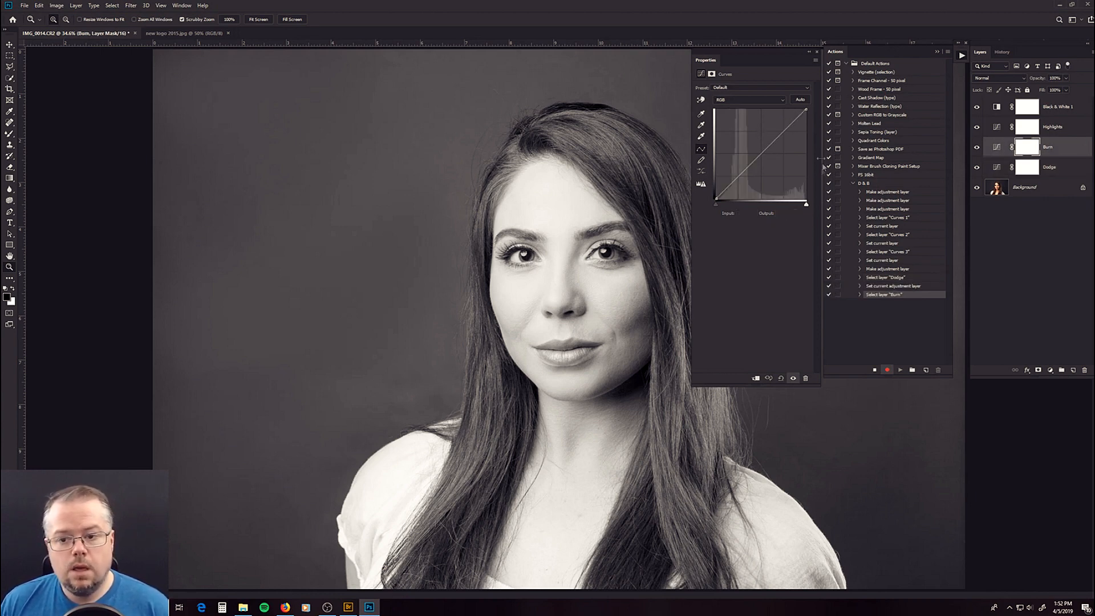
click(761, 154)
drag(761, 154, 770, 163)
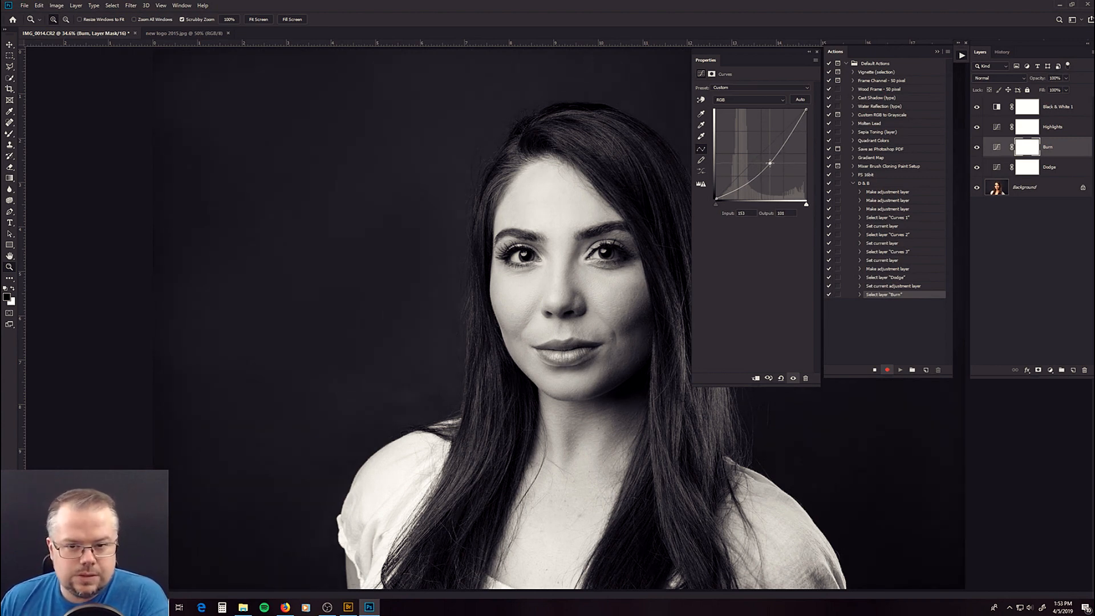
- Fine-tune the Burn curve point to about input 155, output 100, and raise the Highlights curve's midpoint to about input 86, output 190
drag(770, 163, 770, 164)
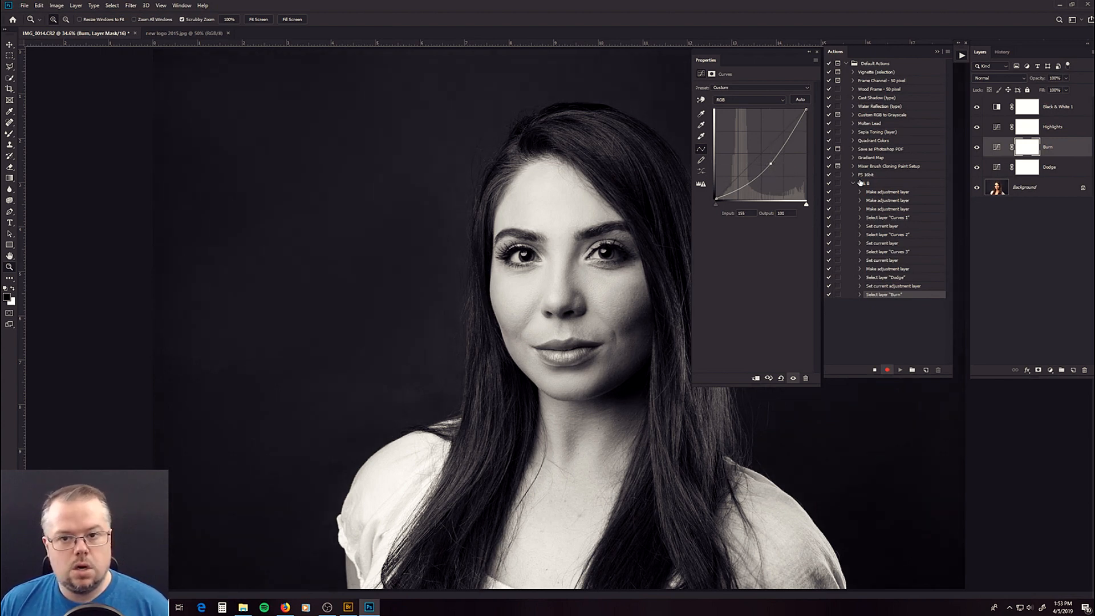
click(995, 130)
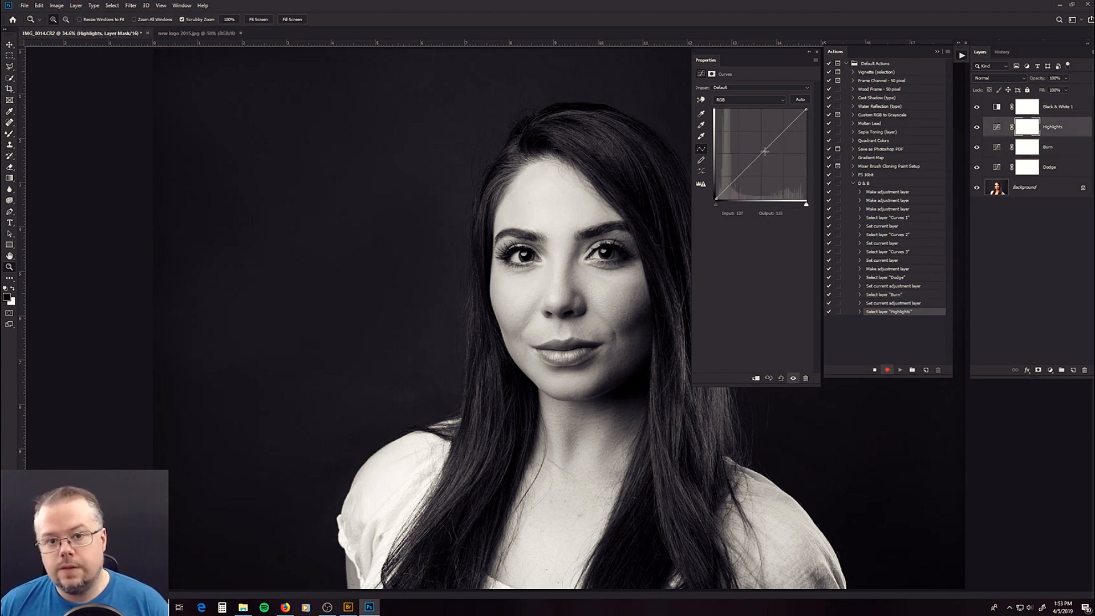
drag(761, 154, 746, 132)
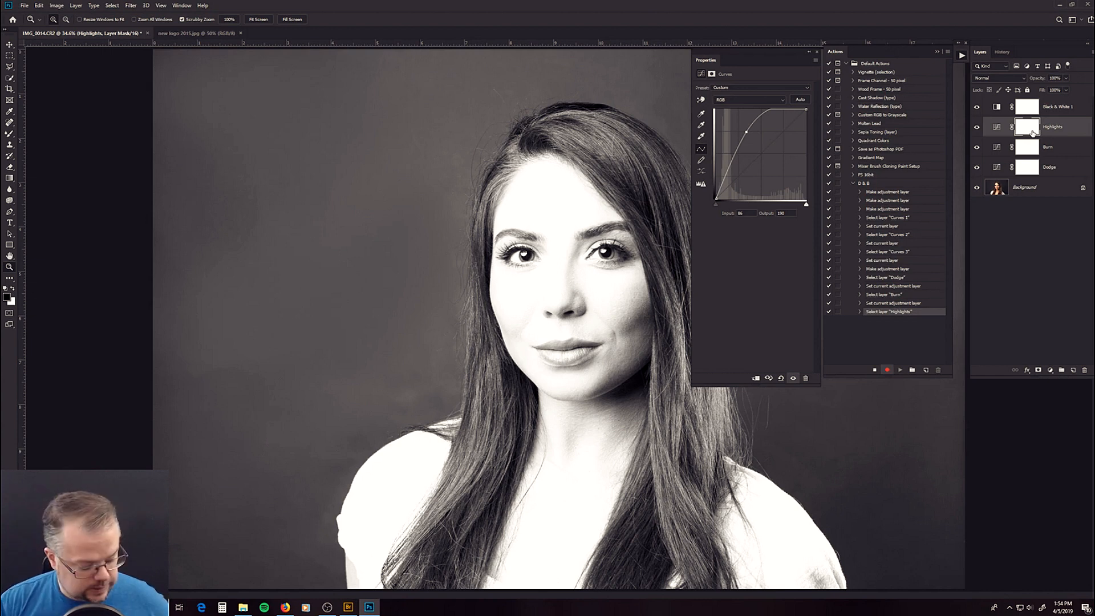
- Invert the masks of the Highlights, Burn and Dodge layers to black and stop recording the action
key(ctrl+i)
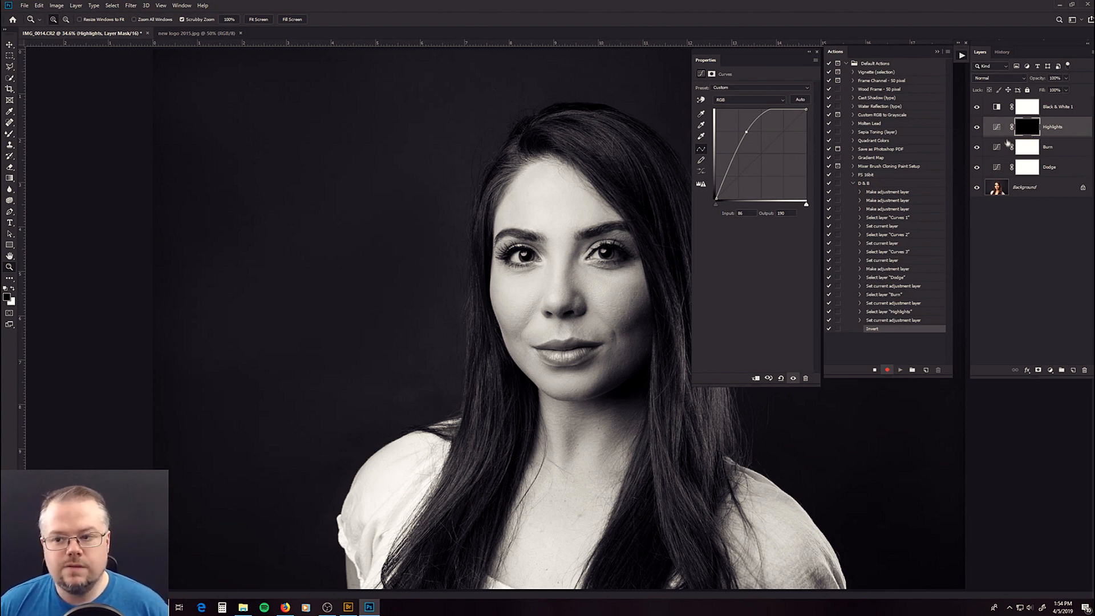
click(1026, 150)
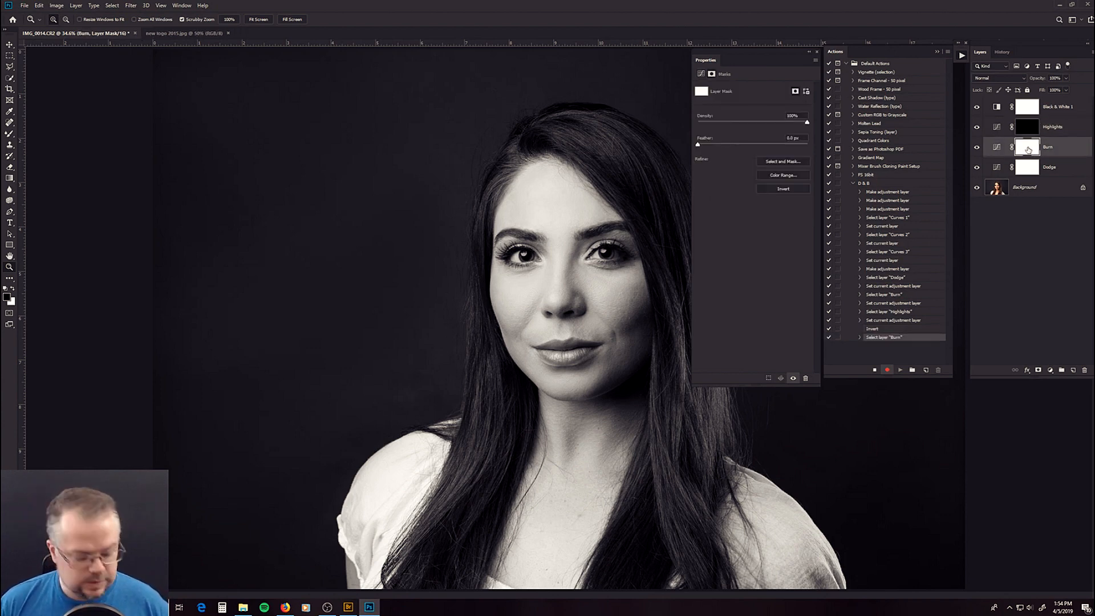
key(ctrl+i)
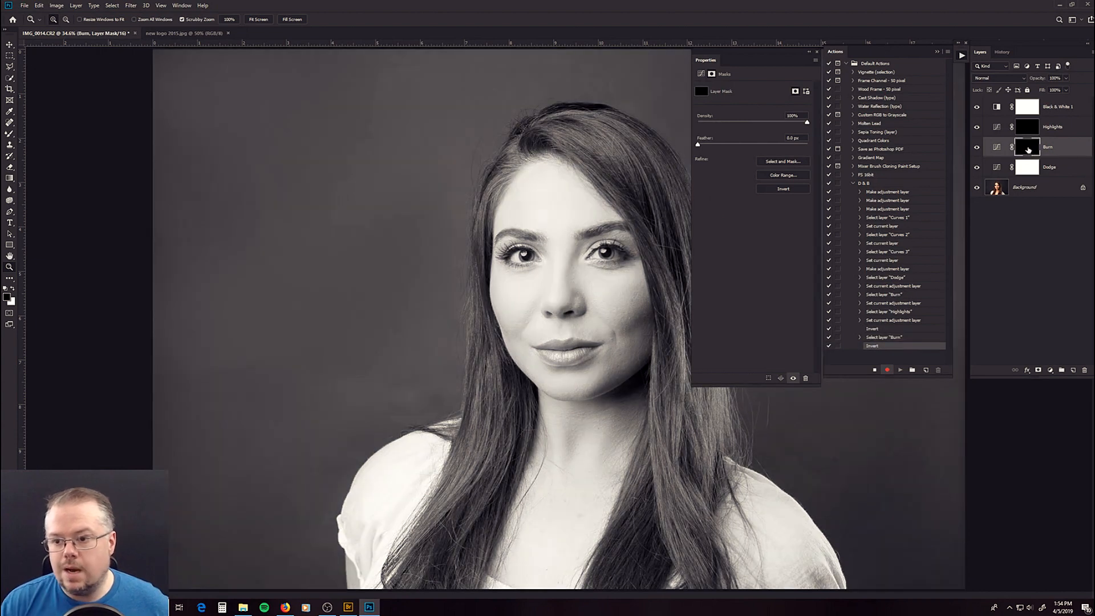
click(1034, 167)
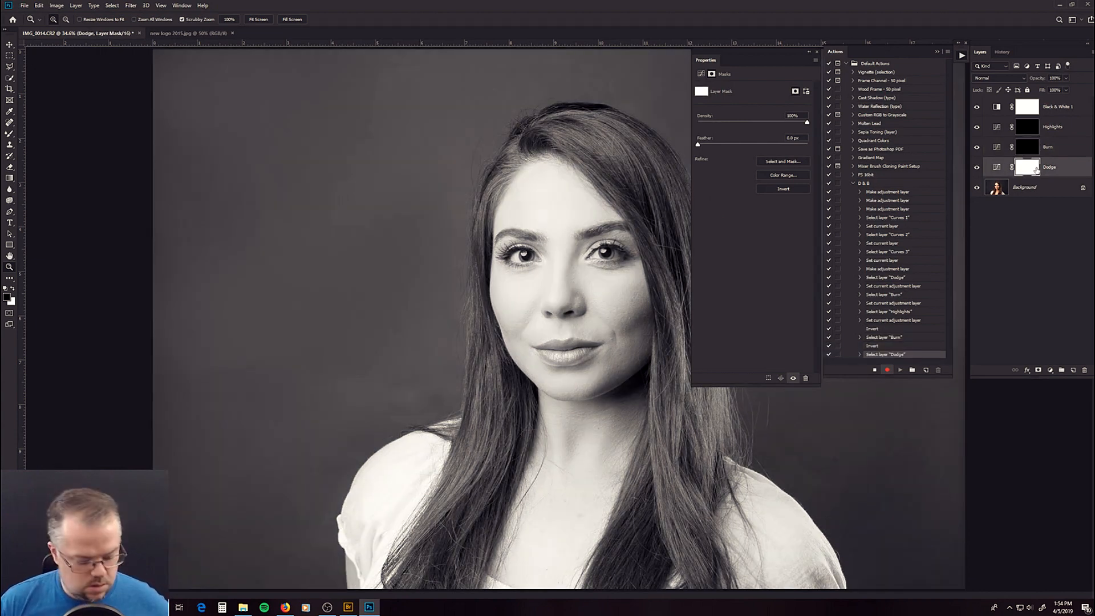
key(ctrl+i)
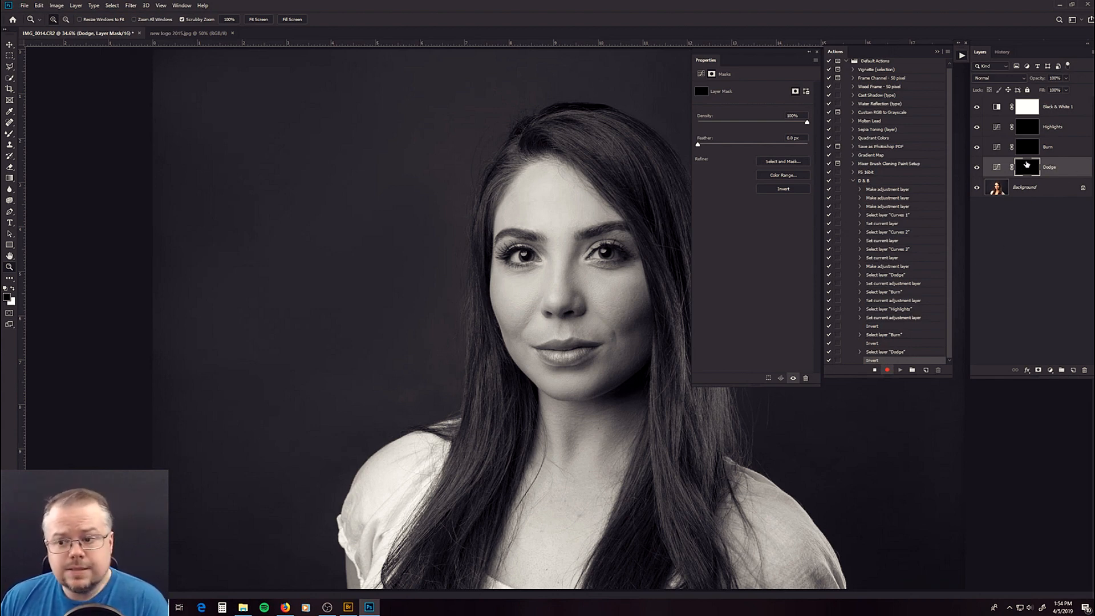
click(875, 370)
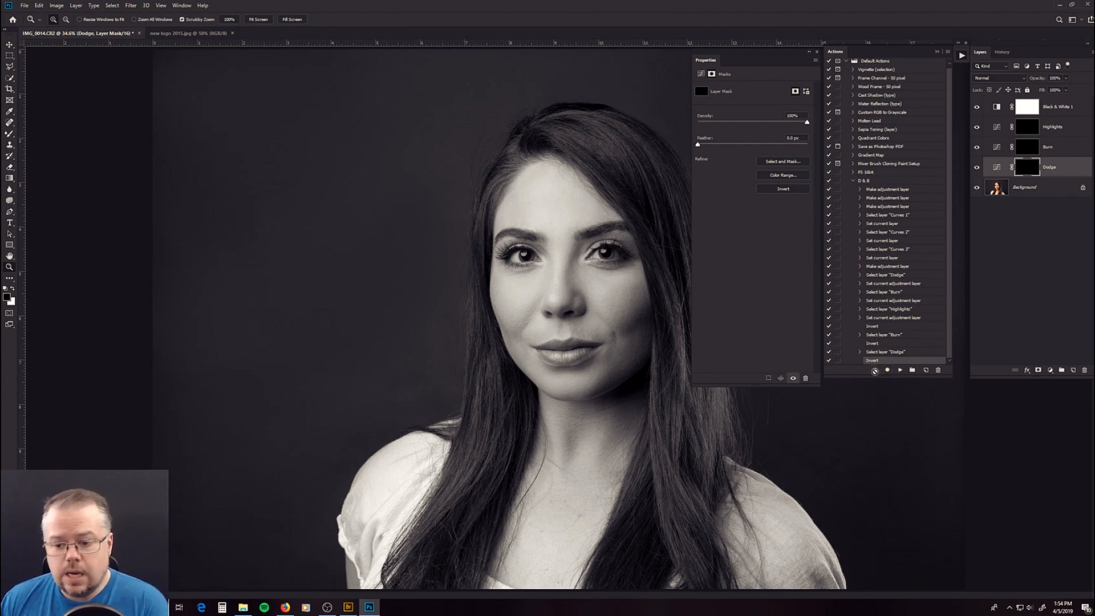